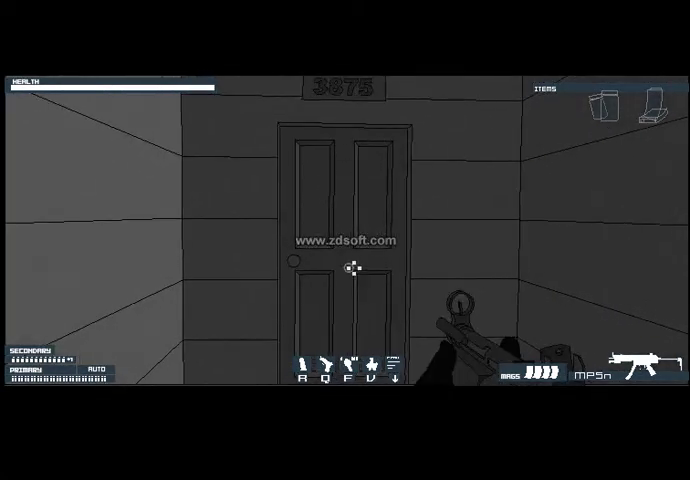
- Walk through the apartment door and shoot the gunman in the kitchen
key(w)
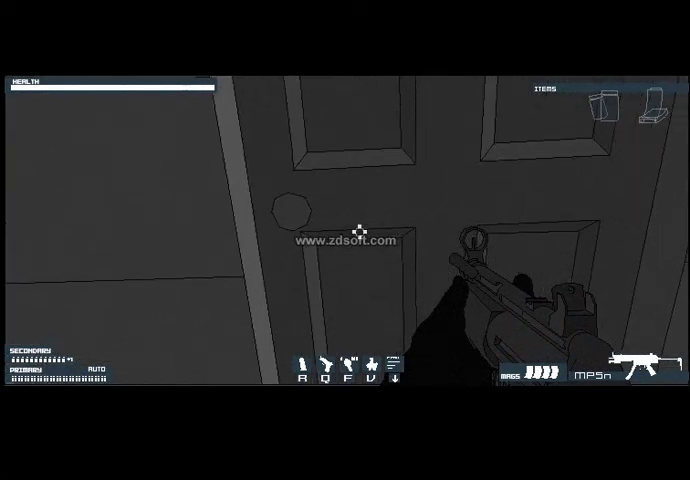
key(w)
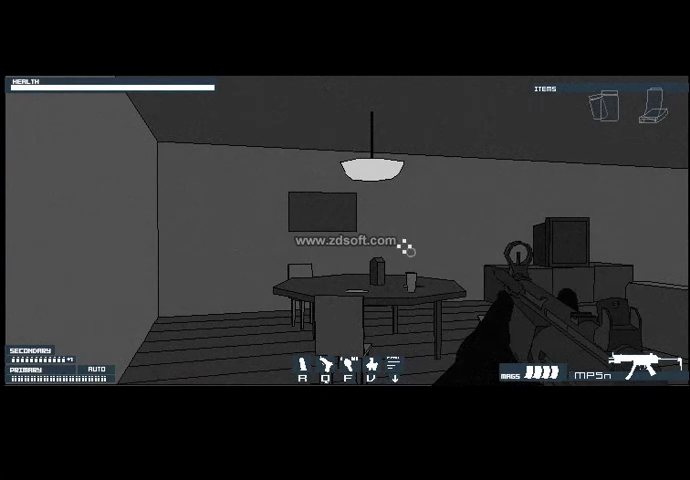
key(w)
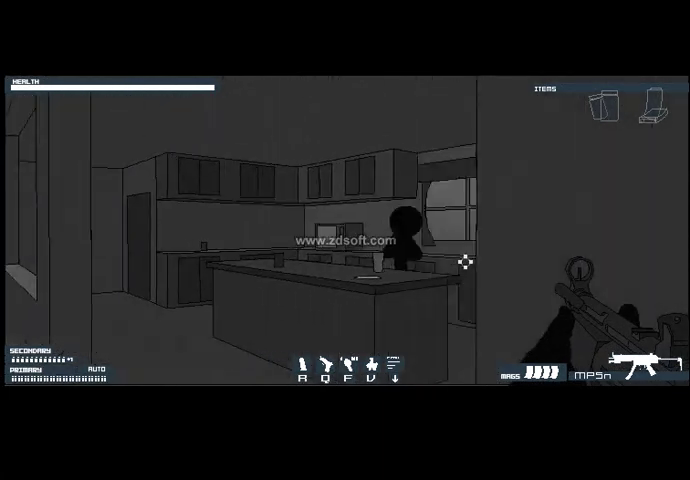
click(395, 230)
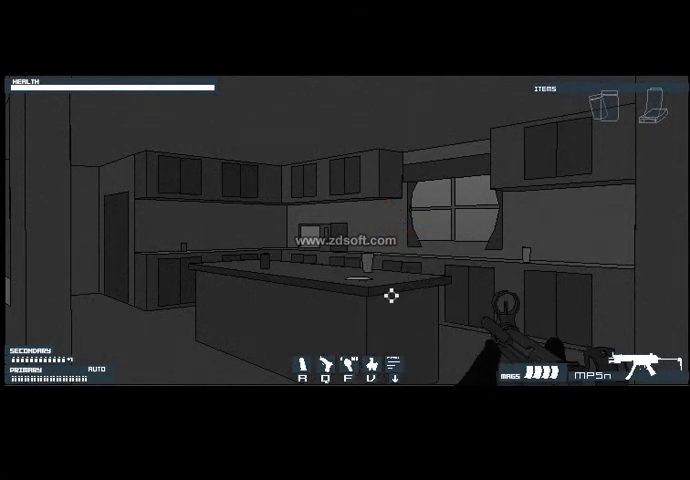
- Open the door to the bedroom and cross it into the office
key(w)
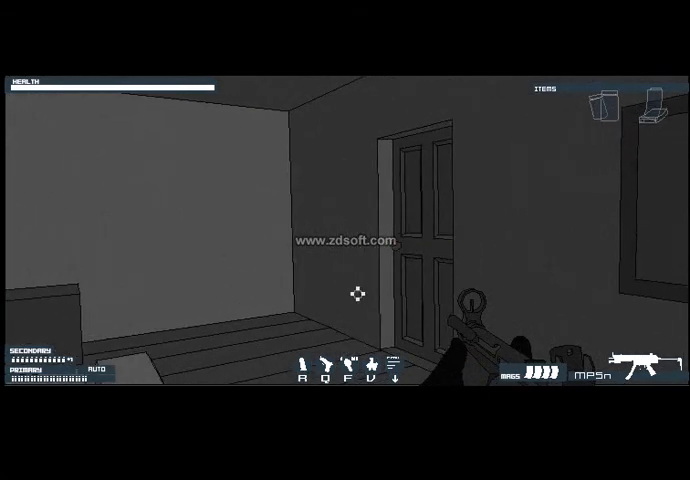
key(w)
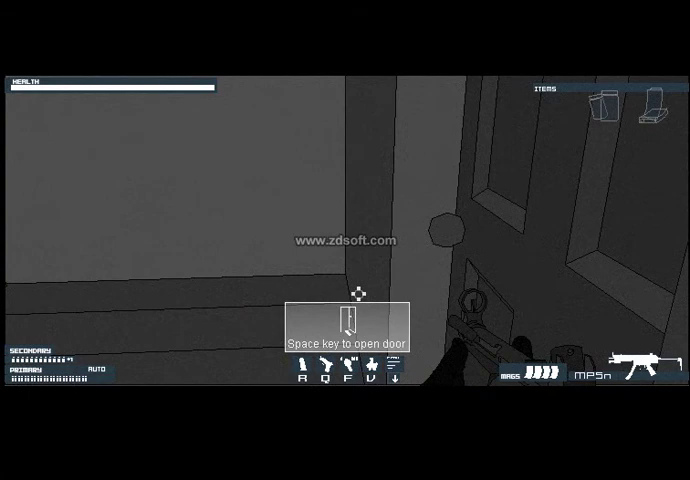
key(space)
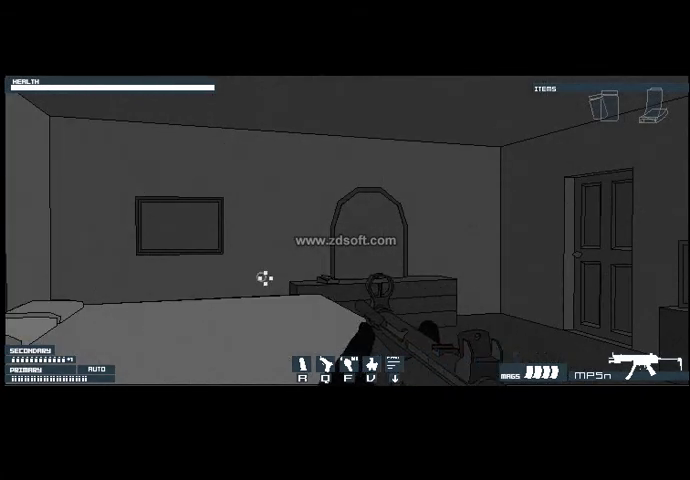
key(w)
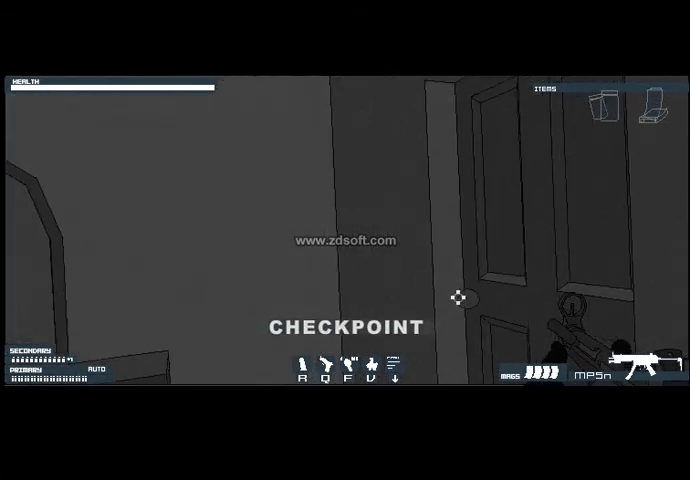
key(w)
key(w)
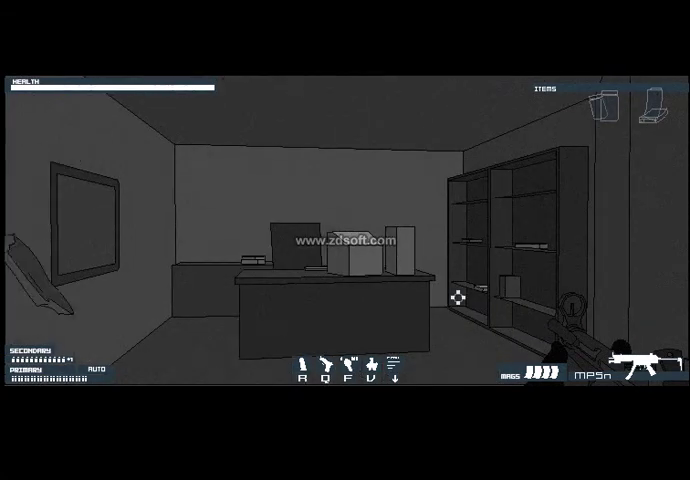
- Shoot the office gunman and descend the stairwell to the room below
right_click(252, 208)
key(w)
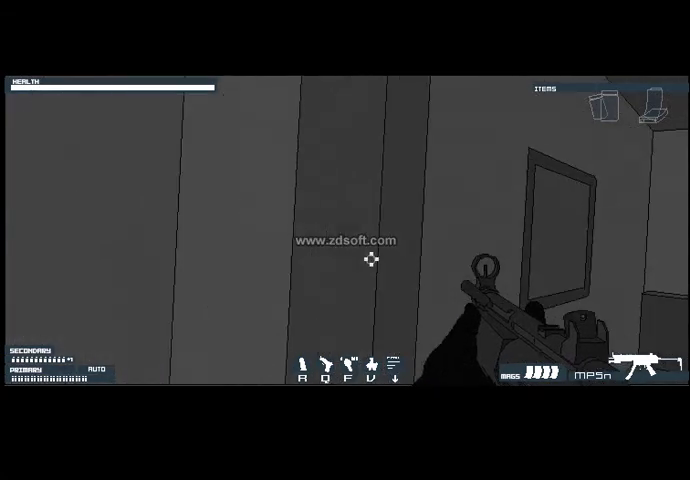
click(338, 240)
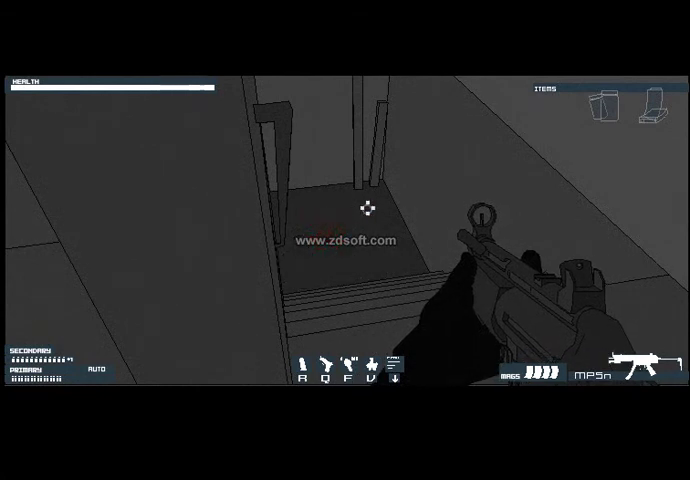
key(w)
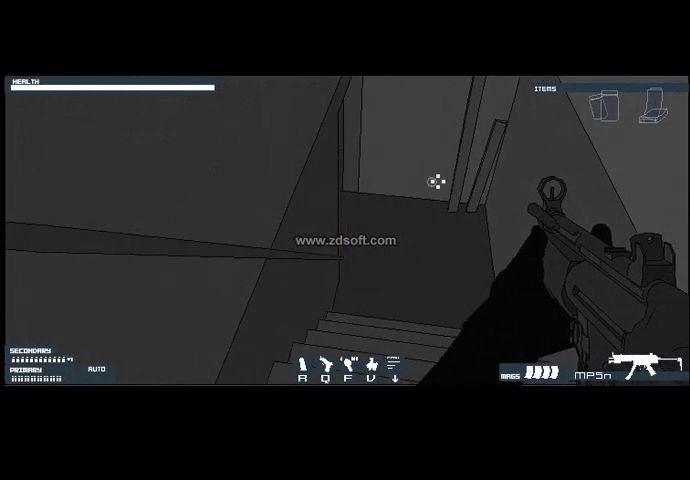
key(w)
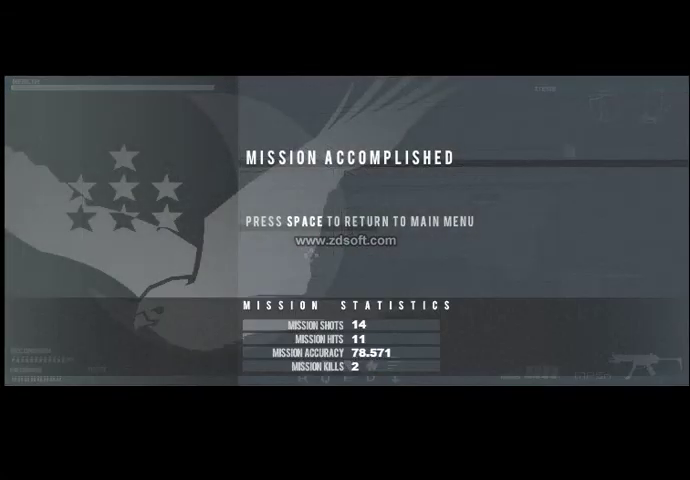
- Go back to the main menu, pick Tangiers Hotel from Missions and execute it
key(space)
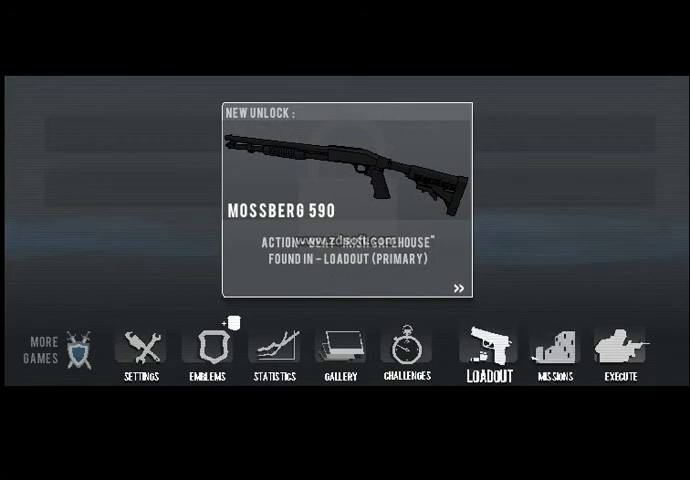
key(Right)
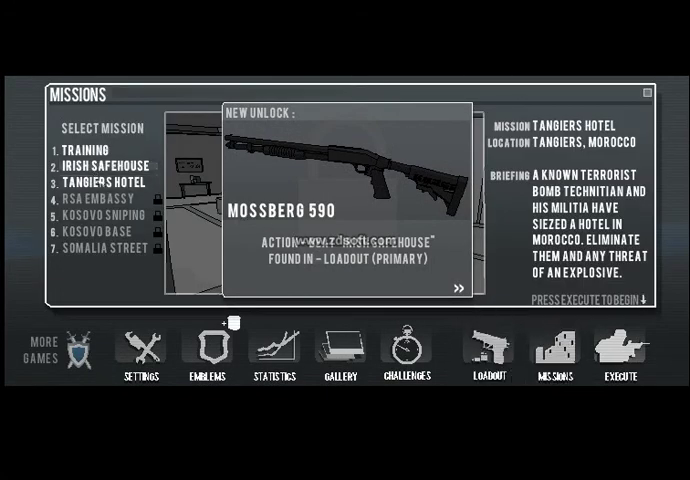
key(Return)
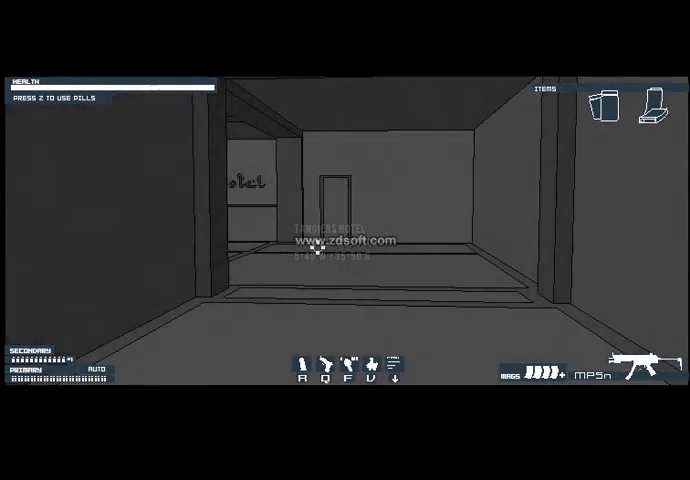
- Walk into the sofa-filled hotel lobby and fire at the gunman behind reception
key(w)
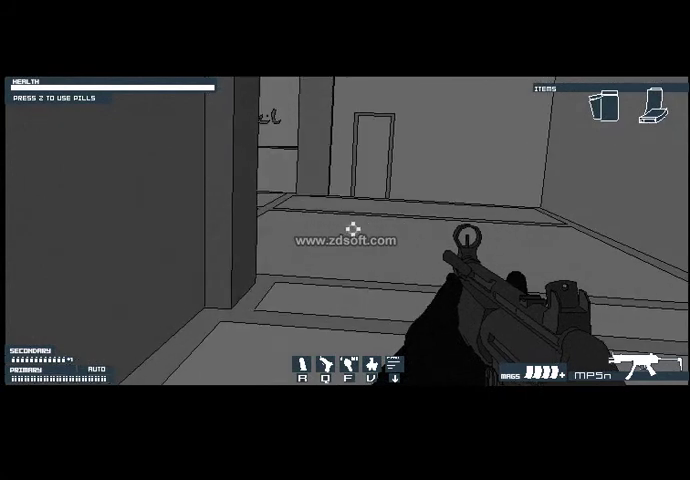
key(w)
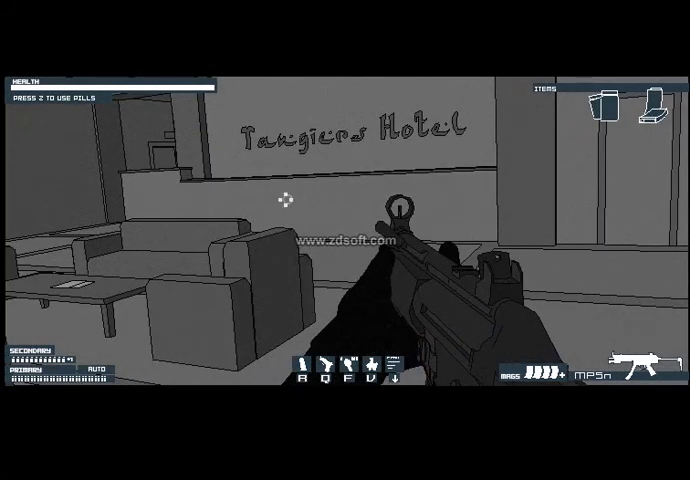
click(160, 160)
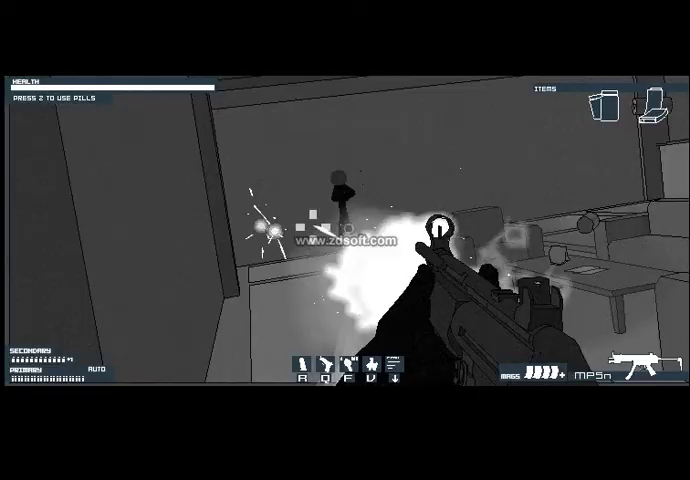
- Shoot down the lobby gunman, the enemy by the left wall, and the hallway enemy
click(230, 217)
click(350, 232)
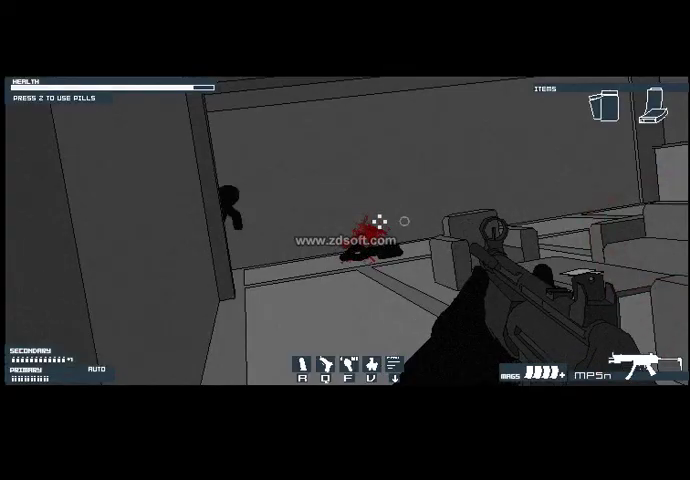
right_click(377, 220)
drag(377, 220, 240, 191)
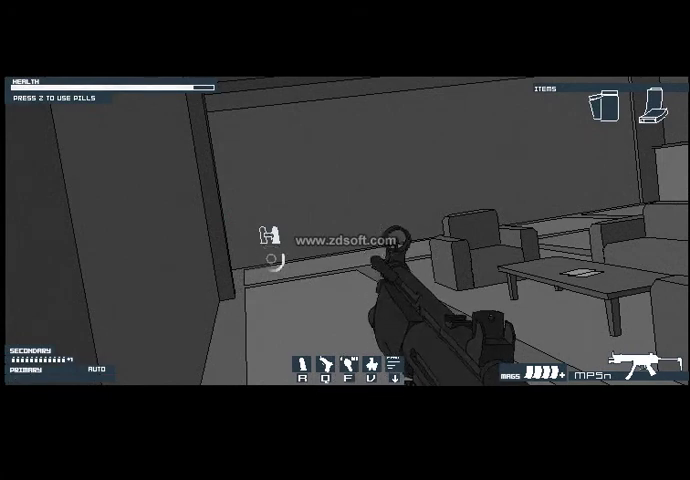
key(w)
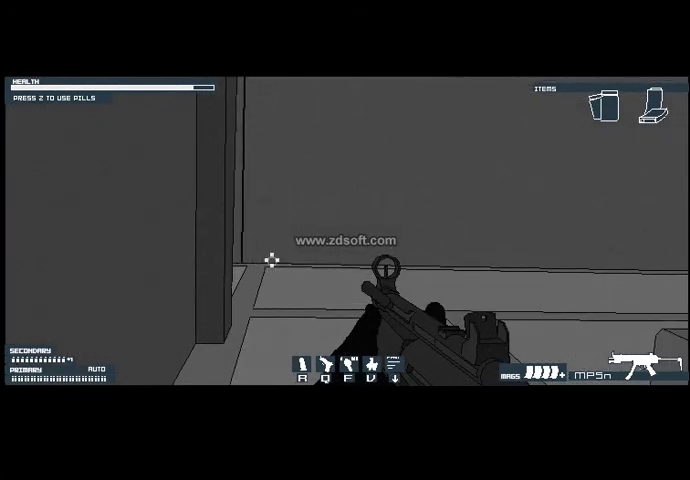
key(w)
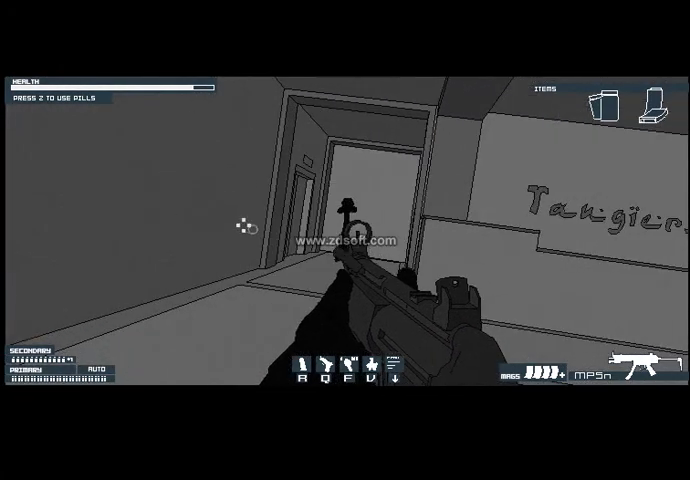
right_click(245, 226)
mouse_move(245, 226)
mouse_down()
mouse_move(340, 220)
mouse_move(345, 230)
mouse_up()
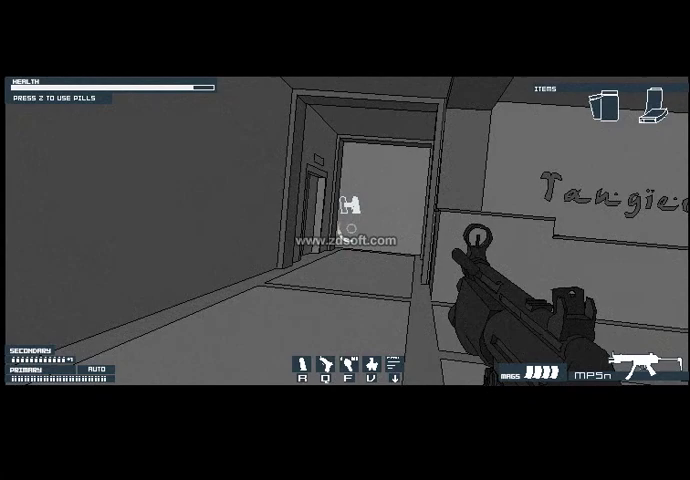
- Shoot the enemy in the desk room and advance past the table
key(w)
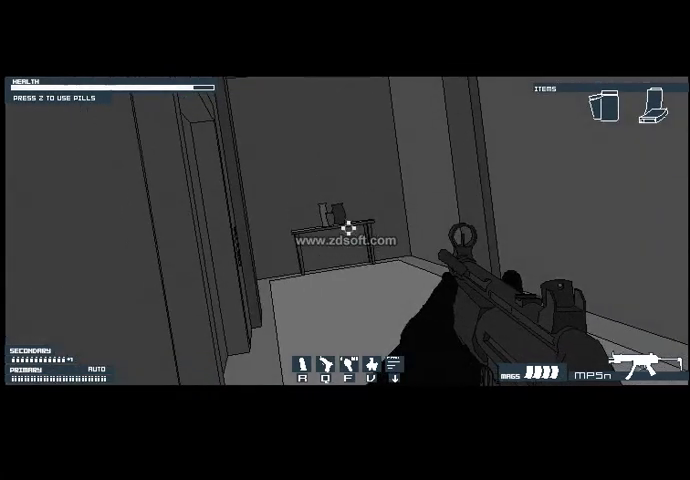
drag(395, 233, 387, 240)
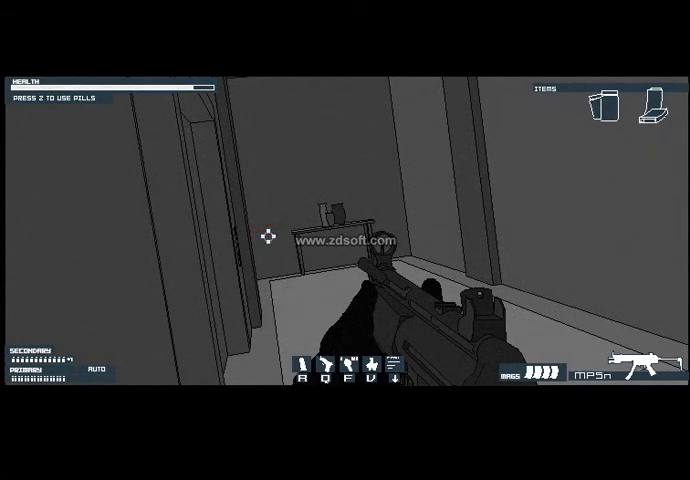
key(w)
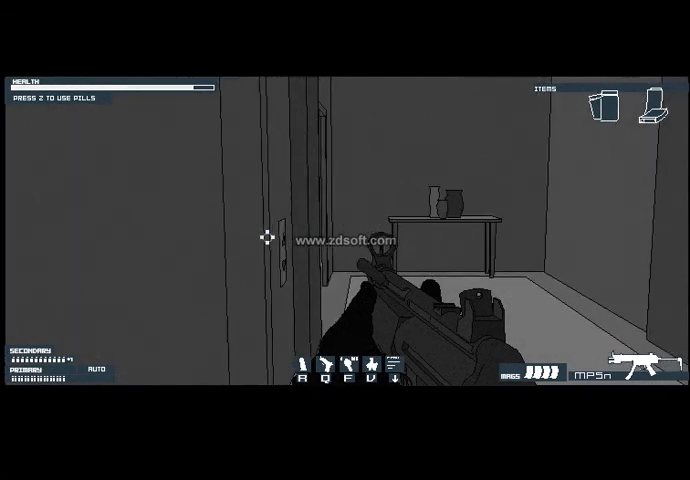
key(w)
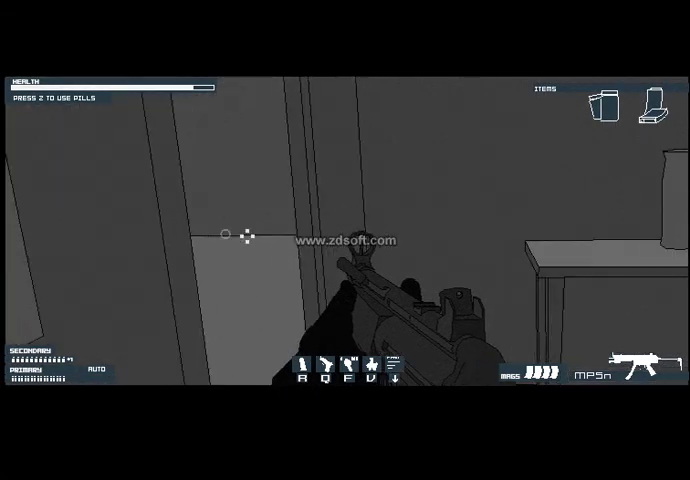
- Climb the staircase, shoot the gunman at the top door and advance to it
key(w)
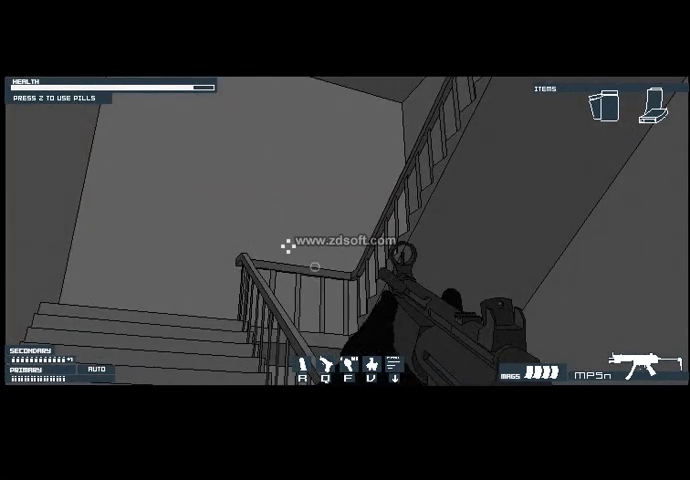
key(w)
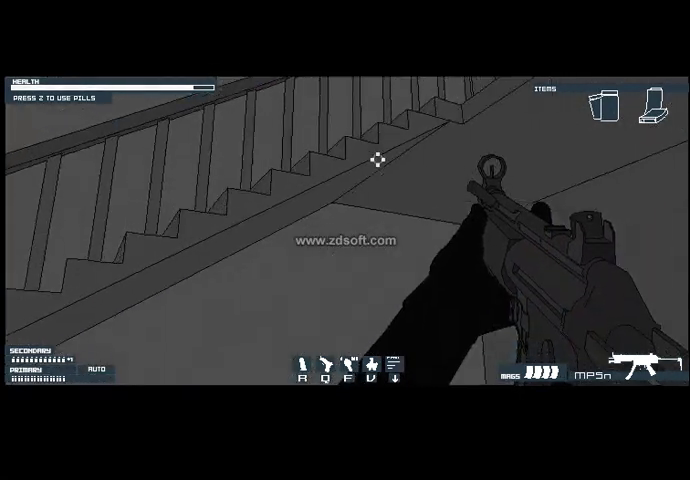
key(w)
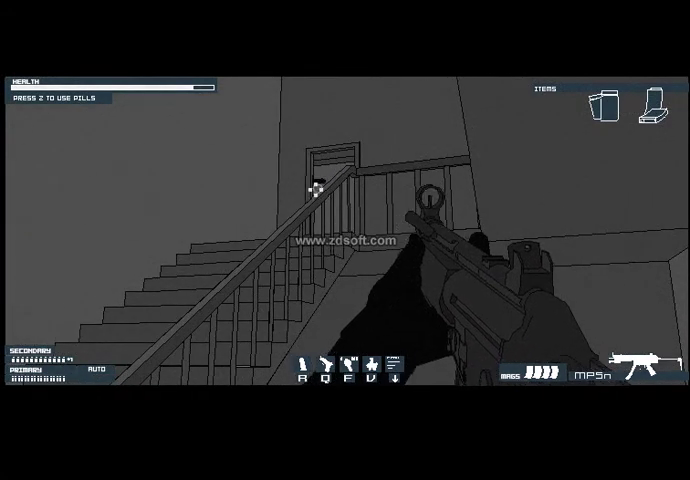
drag(315, 190, 318, 182)
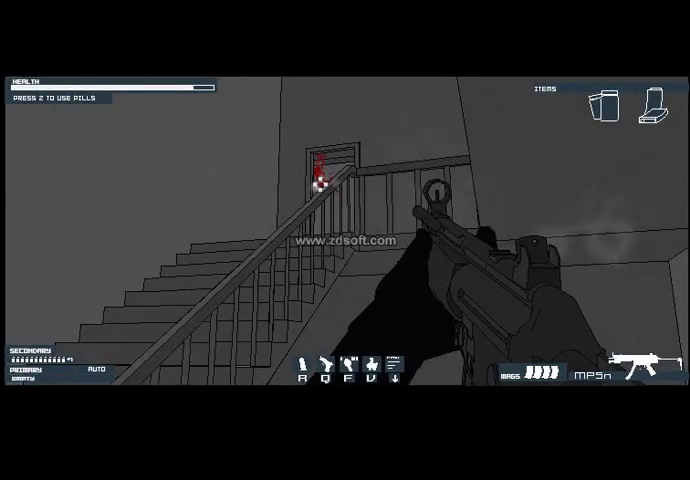
key(w)
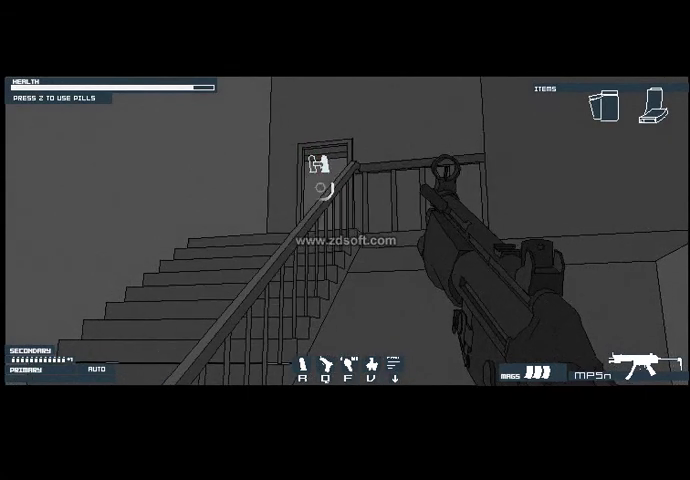
key(w)
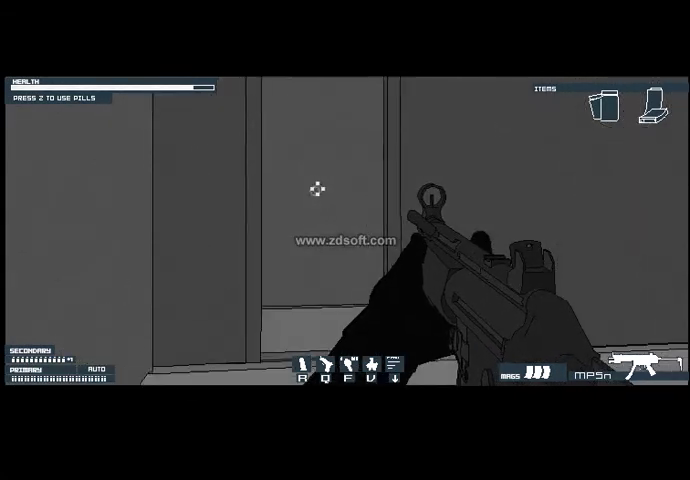
- Go down the corridor into the bedroom and shoot the gunman beside the bed
key(w)
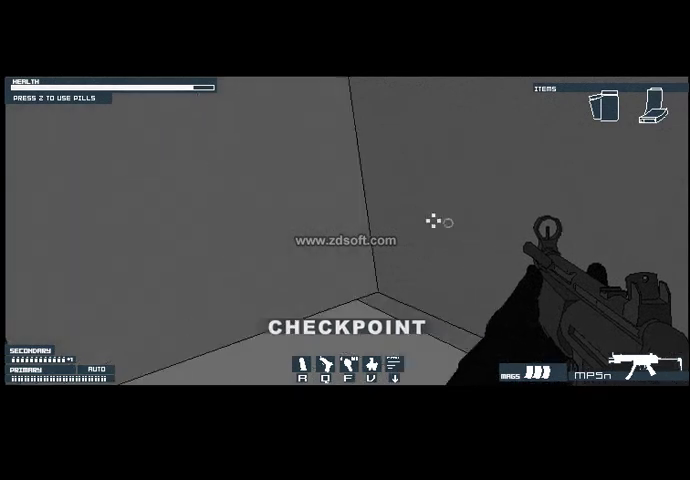
key(w)
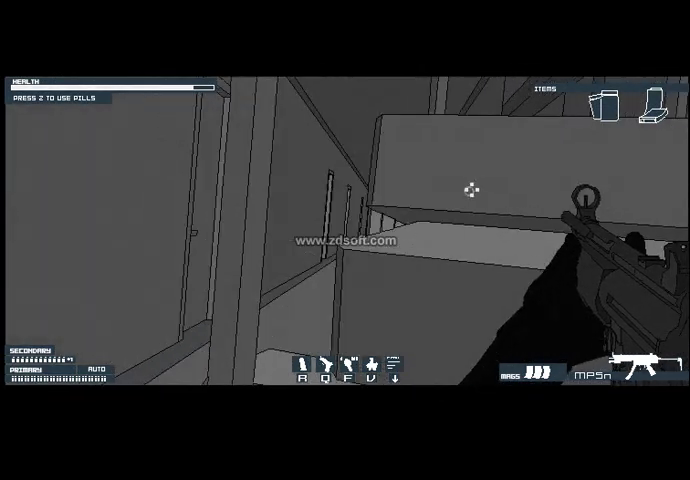
key(w)
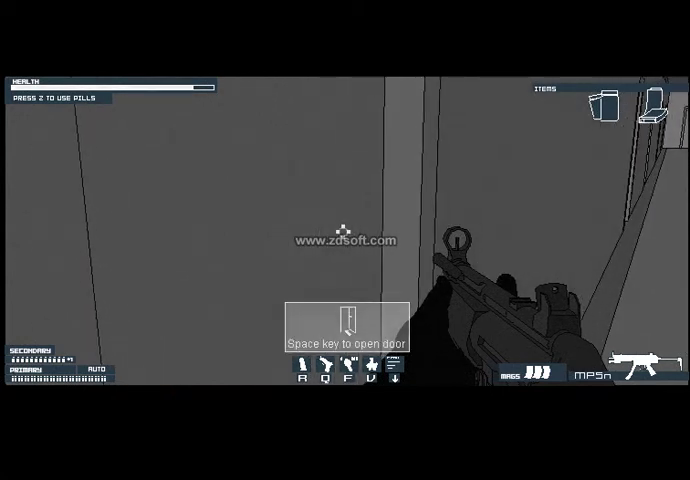
key(w)
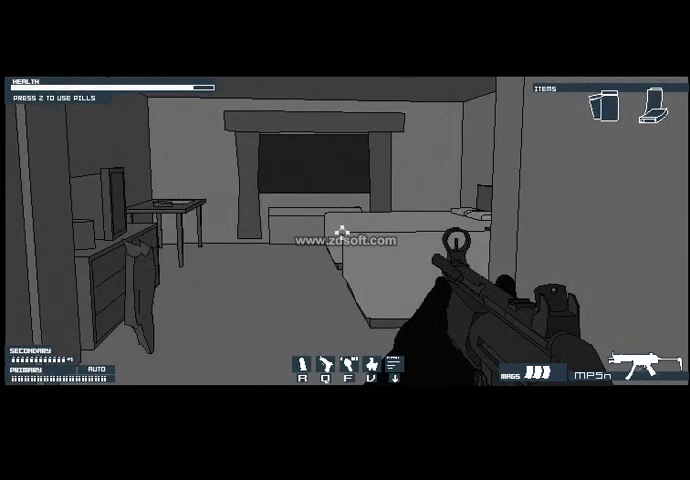
key(w)
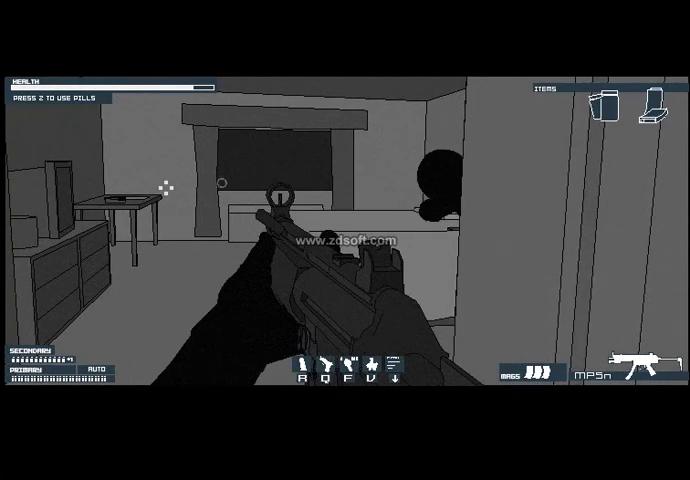
drag(369, 222, 600, 190)
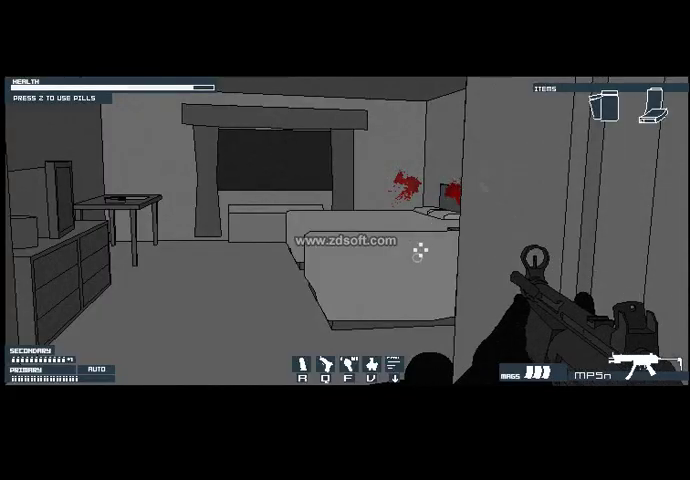
- Leave the bedroom and cross the dresser-and-TV room to its inner door
key(w)
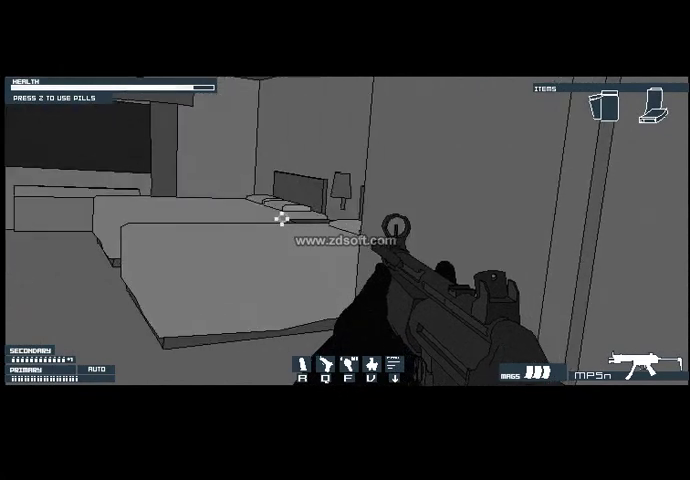
key(w)
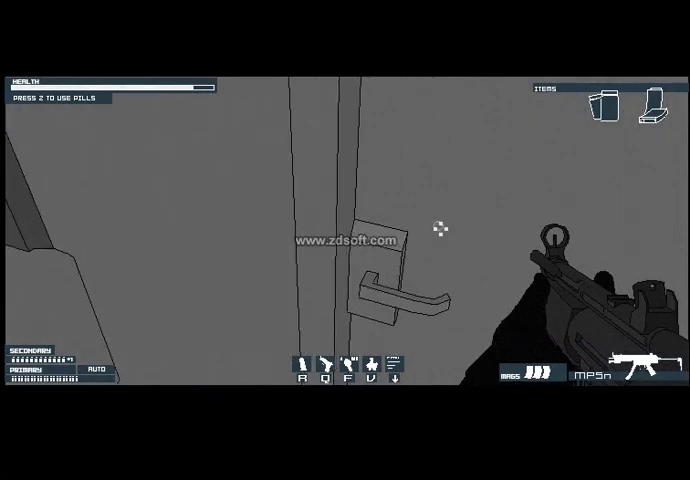
key(w)
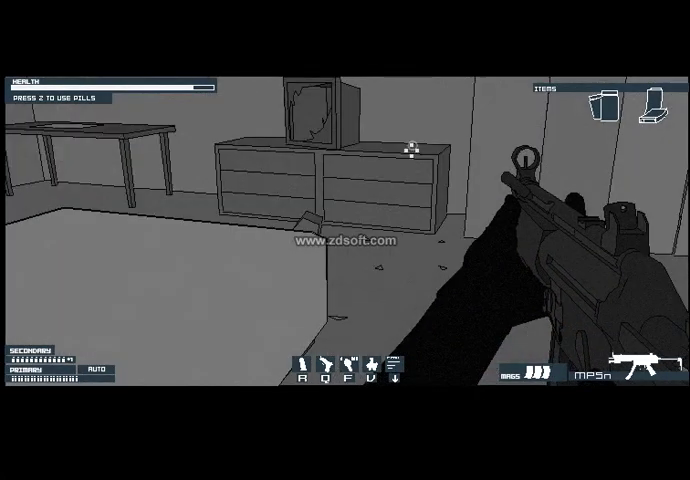
key(w)
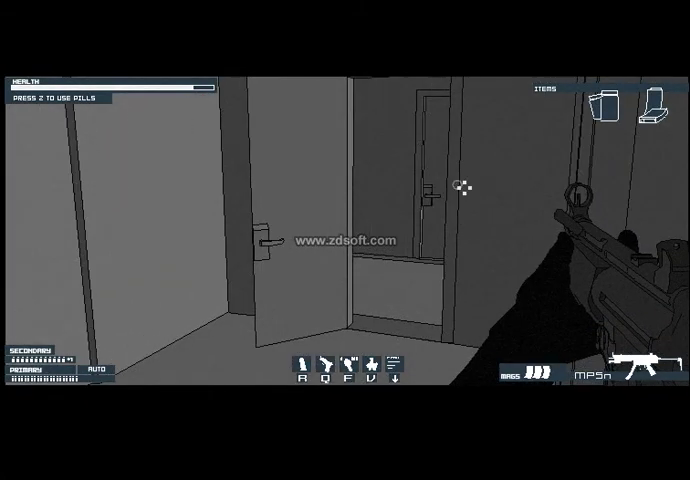
key(w)
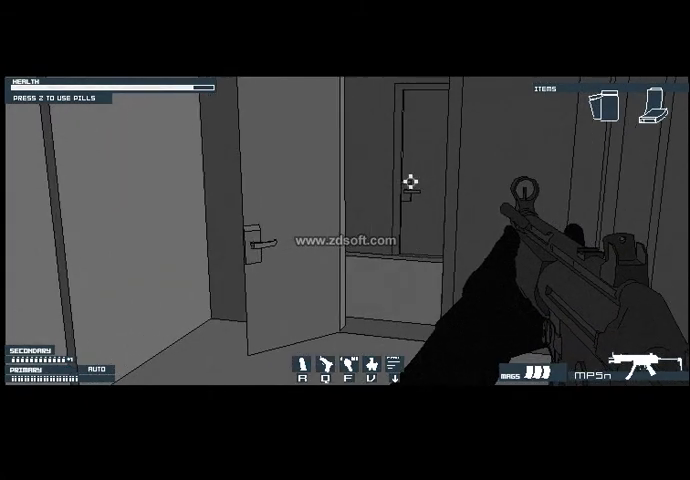
key(w)
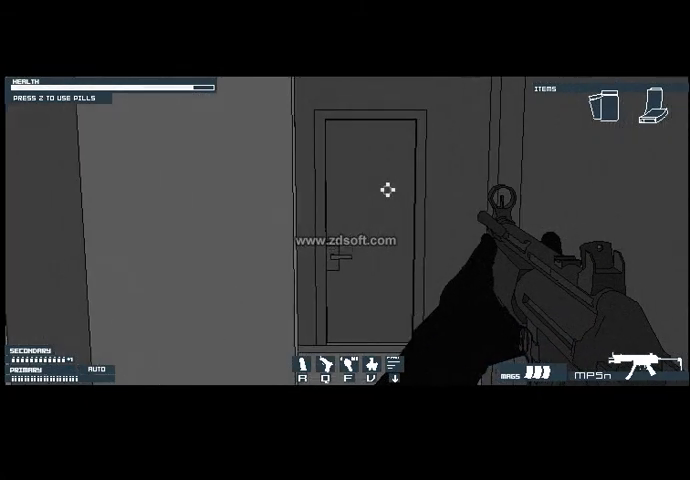
- Walk down the hallway, burst through the bedroom's inner door and gun down the gunman by the table
key(w)
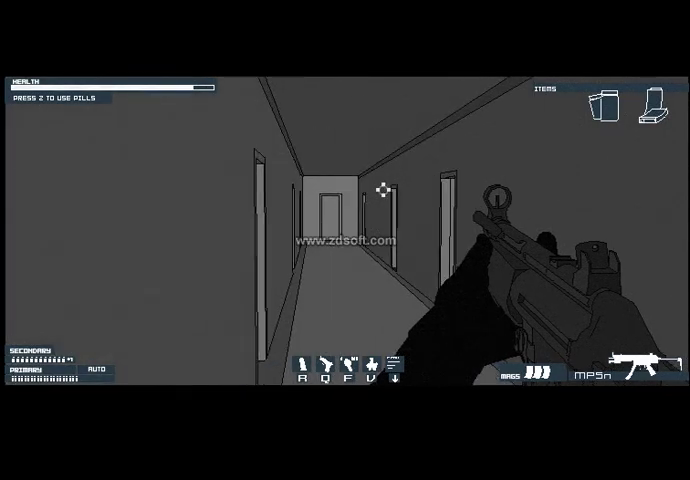
key(w)
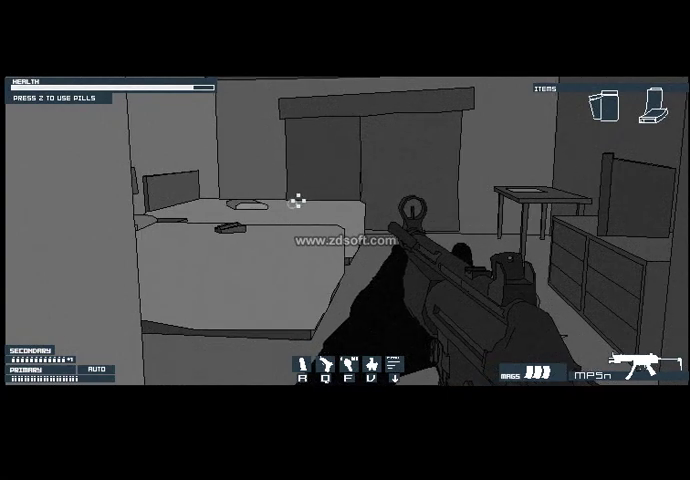
key(w)
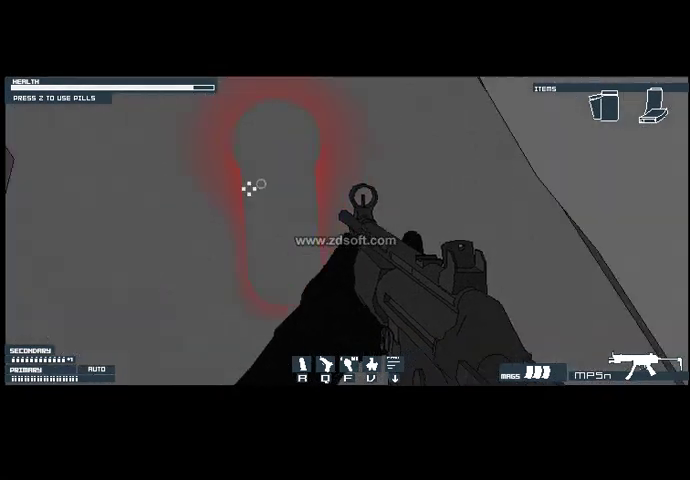
key(w)
click(345, 190)
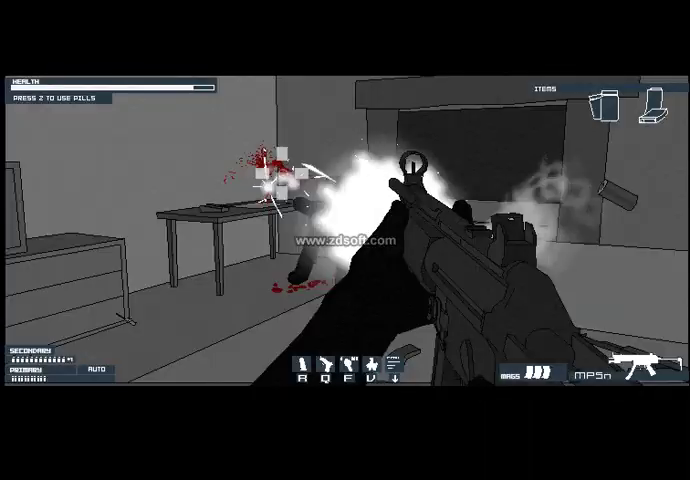
click(345, 190)
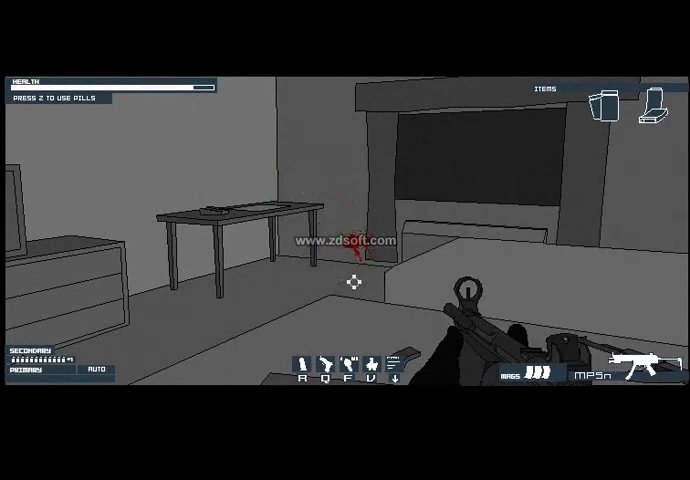
key(w)
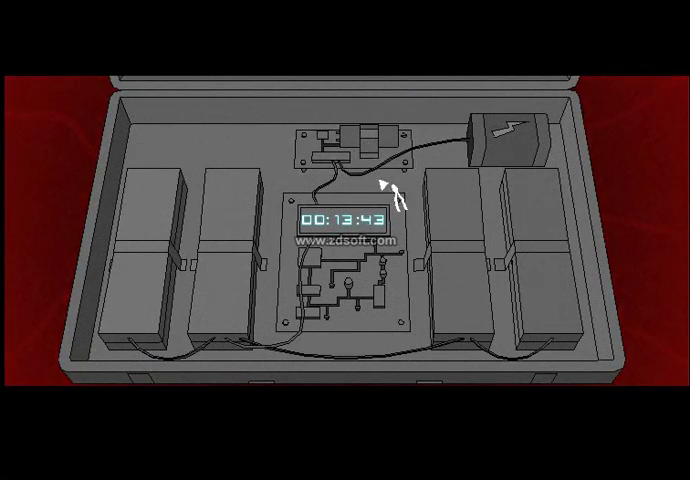
- Cut the wire beside the power block to stop the bomb timer
click(432, 157)
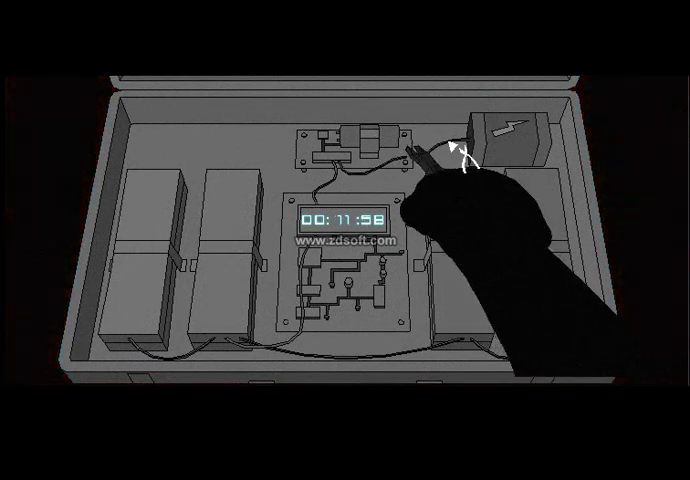